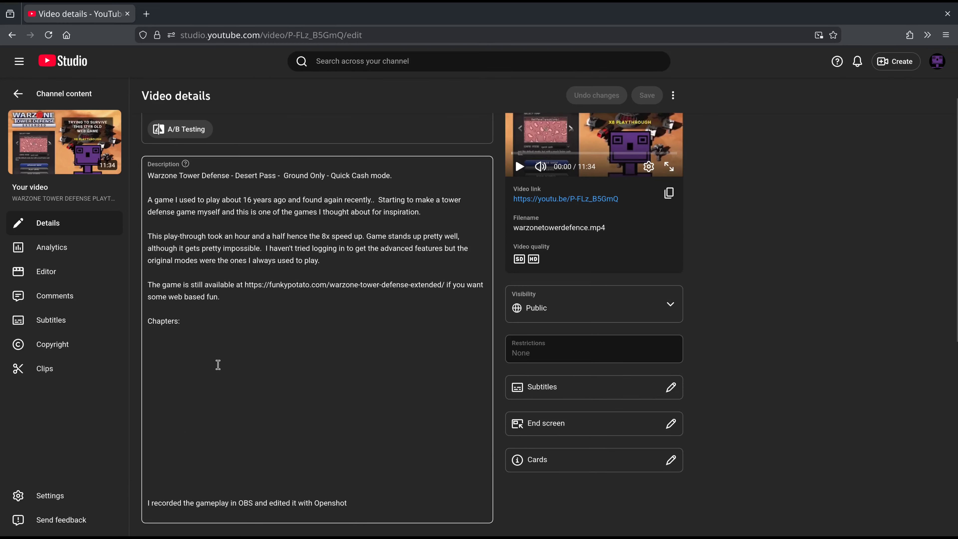
# Step: Below "Chapters:", add 00:00 Intro, 03:12 Using directional blocking, 10:56 First Damage and 11:07 Giving Up - High Score, plus the seven-line sample chapter list
pyautogui.click(180, 355)
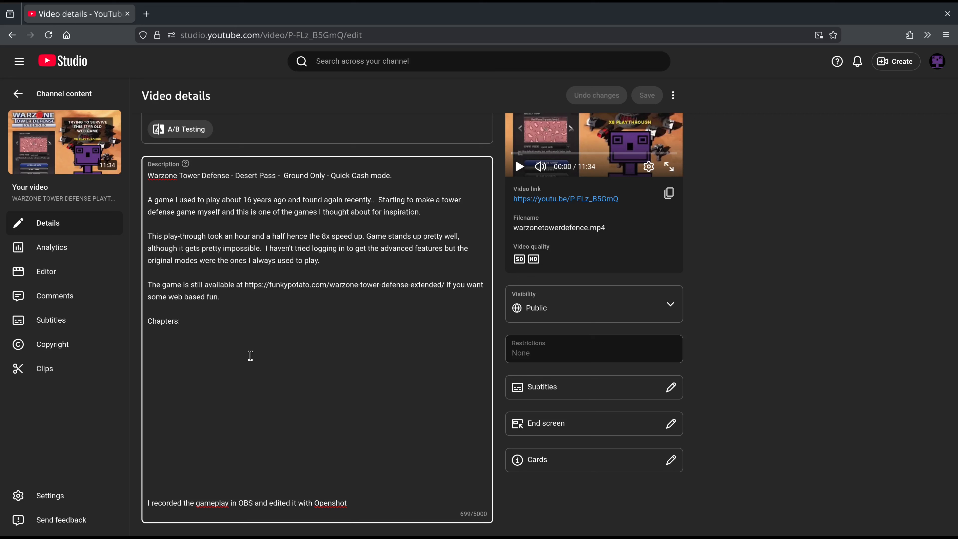
pyautogui.write('00:00 Intro 03:12 Using directional blocking 10:56 First Damage 11:07 Giving Up - High Score  00:00 Intro 01:00 Chapter  (C++ vs C# for game development) 03:00 Chapter 2 [Should I use a game engine] 10:00 Chapter 3 - Godot - is it up to scratch? ;) 50:00 Chapter 4 Building your own game engine 11:00:00 Chapter 5 -- 11 alternatives to building games 11:59:08 Chapter 6 (Realizing you procrastinate too much)')
pyautogui.click(251, 396)
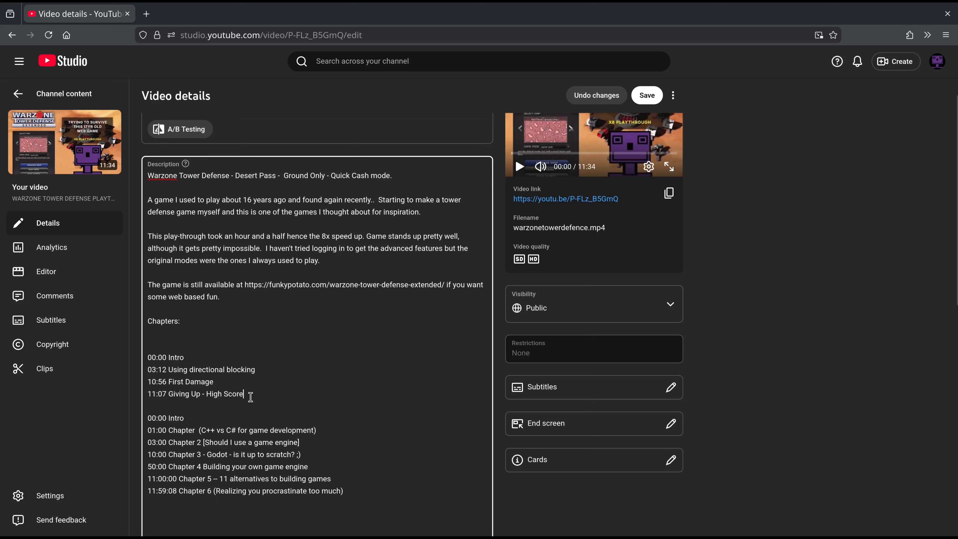
pyautogui.moveTo(250, 398); pyautogui.dragTo(126, 343)
pyautogui.click(252, 395)
pyautogui.scroll(-2, 260, 362)
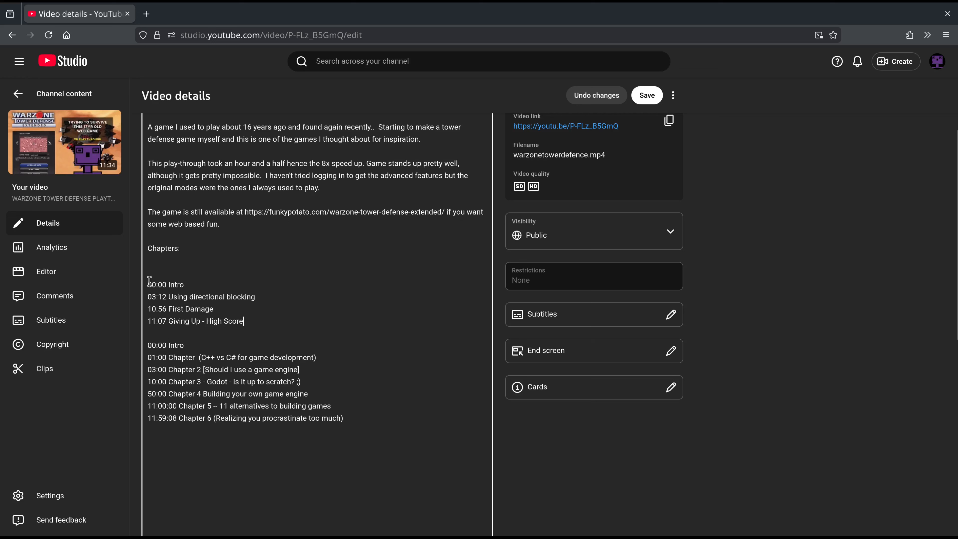
# Step: Try a different timestamp format on the first Intro line of the description's chapter list
pyautogui.moveTo(149, 281); pyautogui.dragTo(165, 282)
pyautogui.click(166, 285)
pyautogui.press('BackSpace')
pyautogui.write('0:')
pyautogui.write('00')
pyautogui.write(':')
pyautogui.press('BackSpace')
pyautogui.press('BackSpace')
pyautogui.press('BackSpace')
pyautogui.moveTo(169, 285); pyautogui.dragTo(187, 285)
pyautogui.click(169, 348)
pyautogui.moveTo(203, 382); pyautogui.dragTo(237, 384)
pyautogui.click(303, 388)
pyautogui.moveTo(305, 383); pyautogui.dragTo(295, 381)
# Step: Delete the sample chapter list, from the second 00:00 Intro to 11:59:08 Chapter 6, from the description
pyautogui.moveTo(341, 419); pyautogui.dragTo(146, 344)
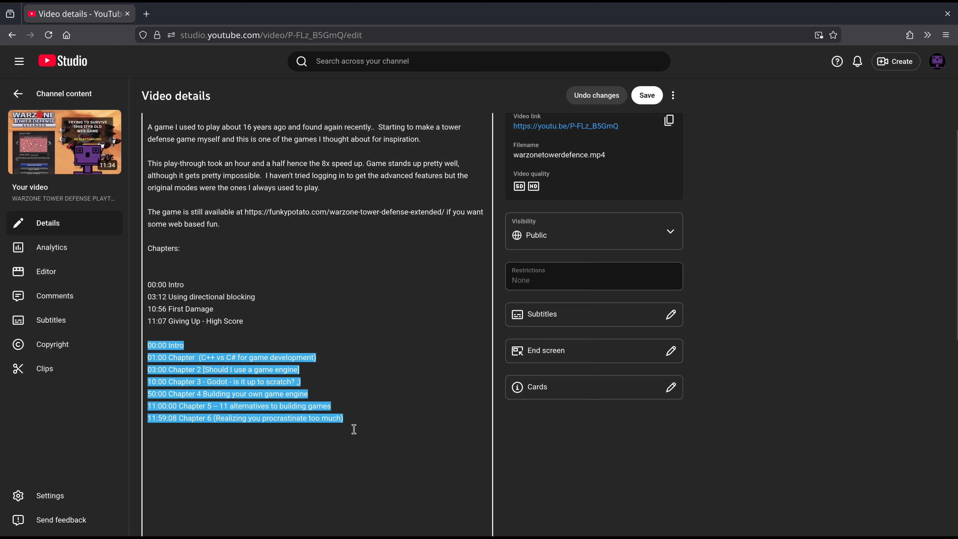
pyautogui.moveTo(350, 423); pyautogui.dragTo(147, 348)
pyautogui.press('BackSpace')
pyautogui.press('BackSpace')
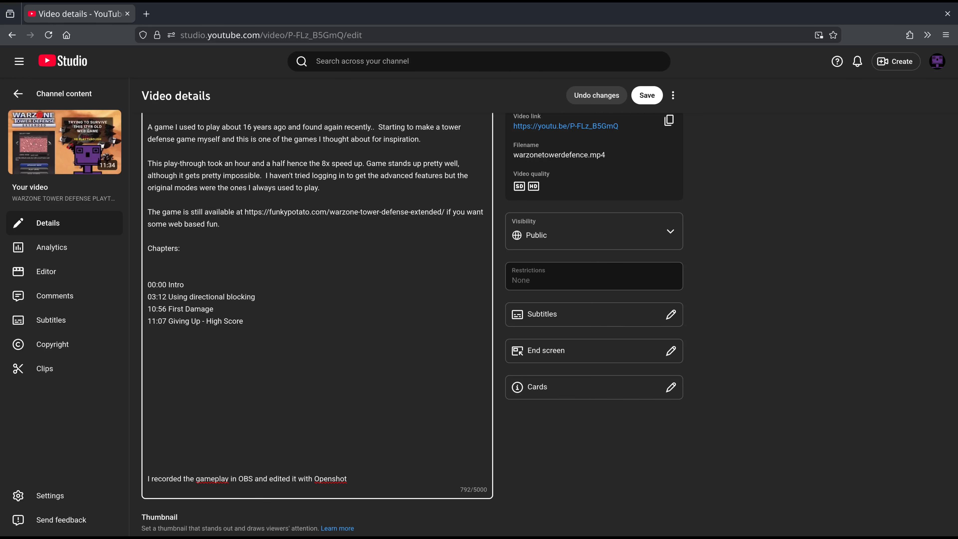
# Step: Open the video's public watch page in a new browser tab and view it
pyautogui.rightClick(68, 136)
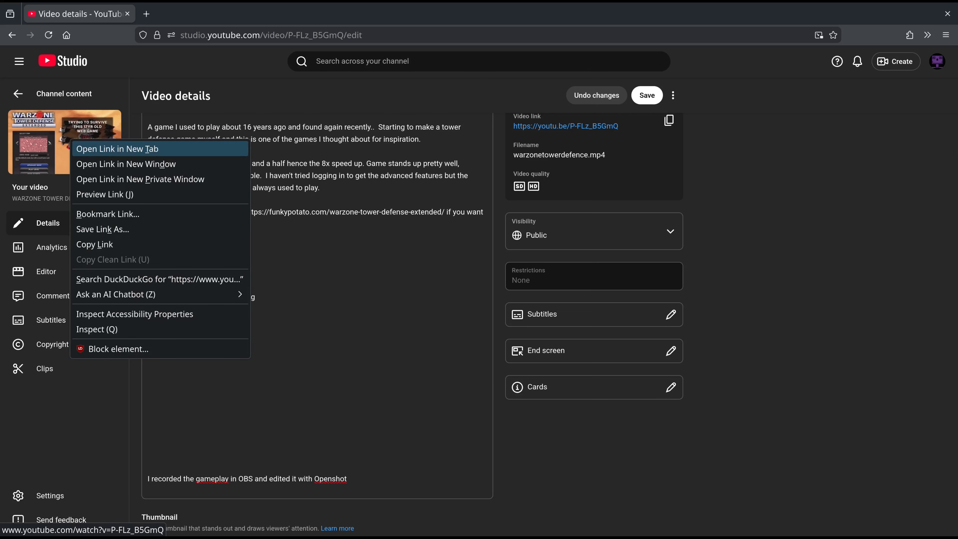
pyautogui.click(132, 146)
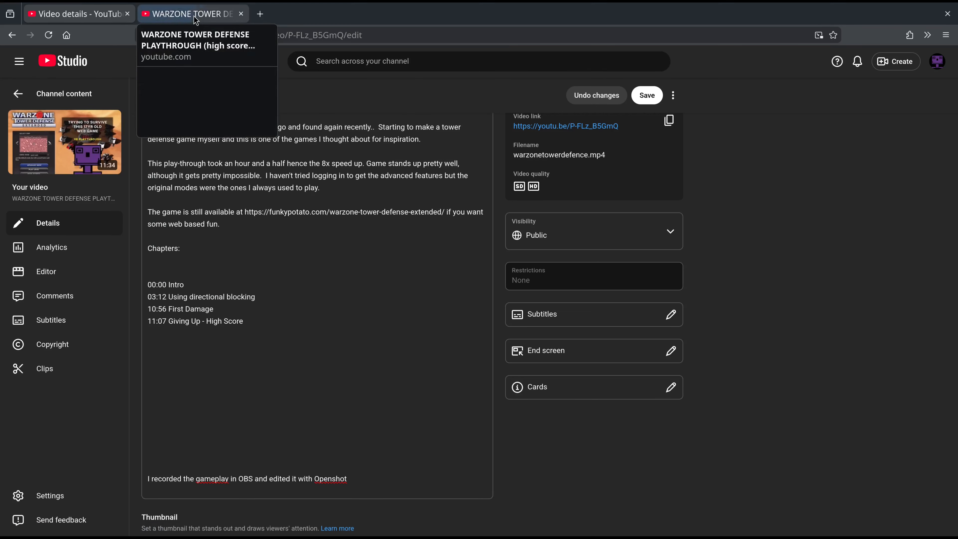
pyautogui.click(196, 21)
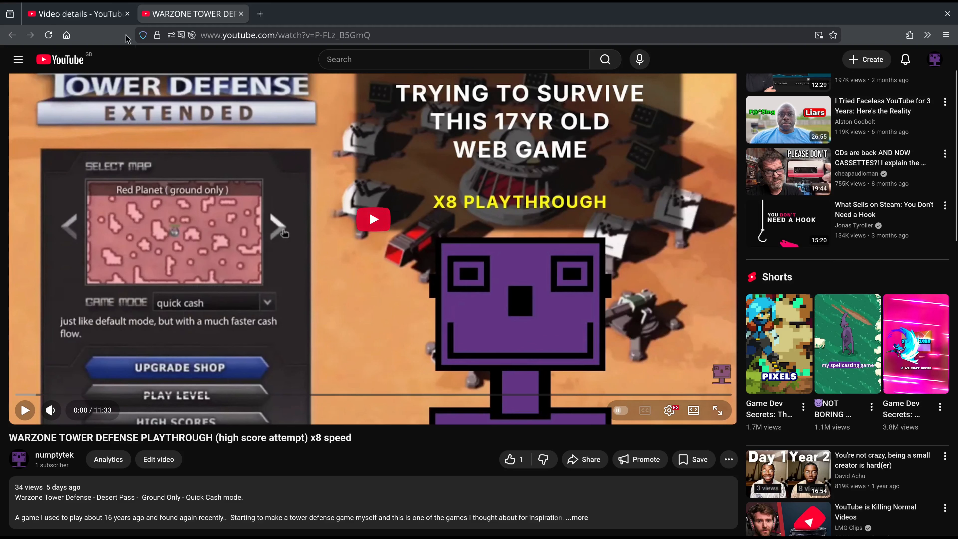
# Step: Save the updated video details, then reload the watch page to check the Intro chapter in the player
pyautogui.click(74, 19)
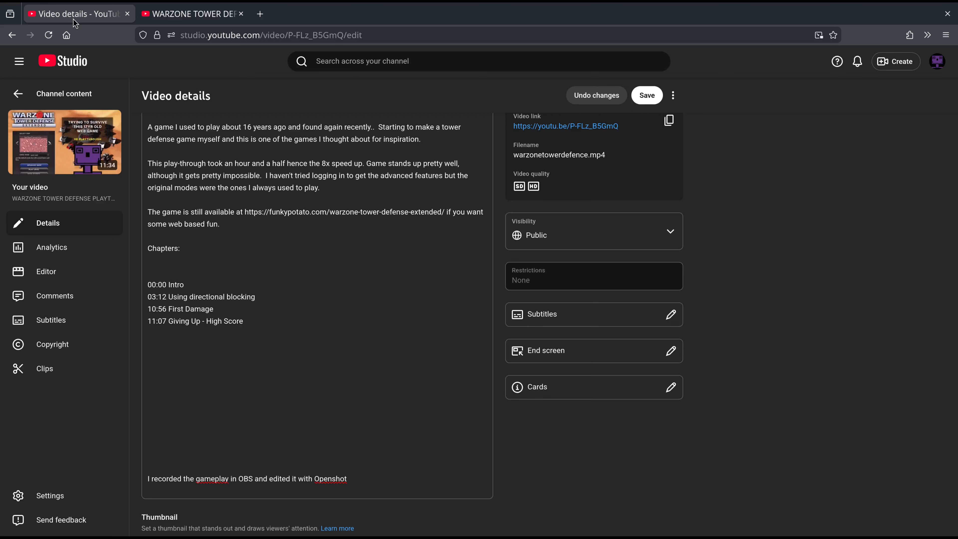
pyautogui.click(646, 96)
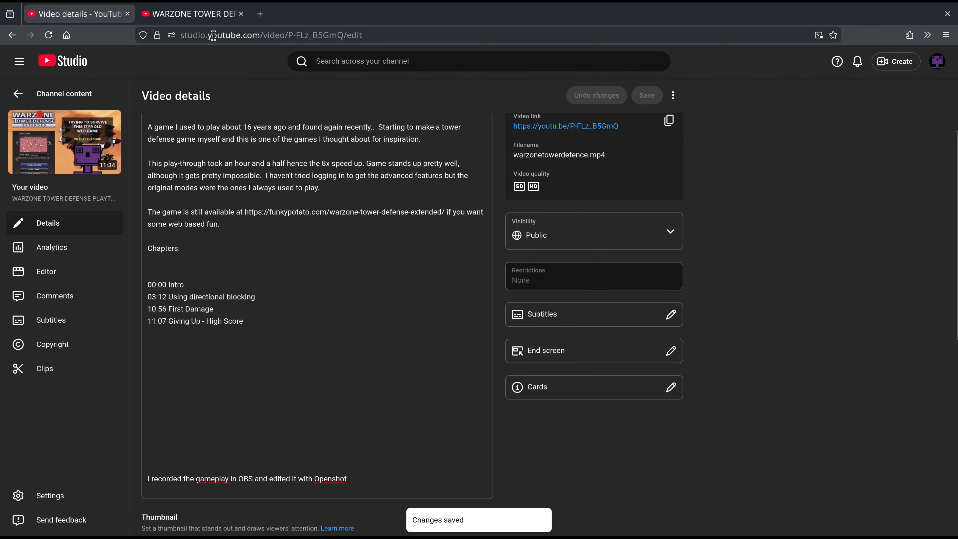
pyautogui.click(212, 16)
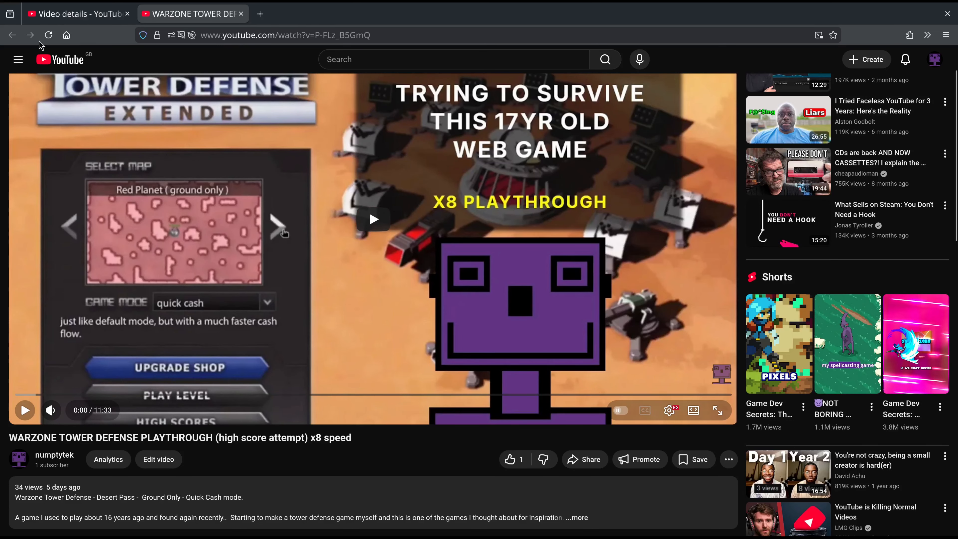
pyautogui.click(49, 35)
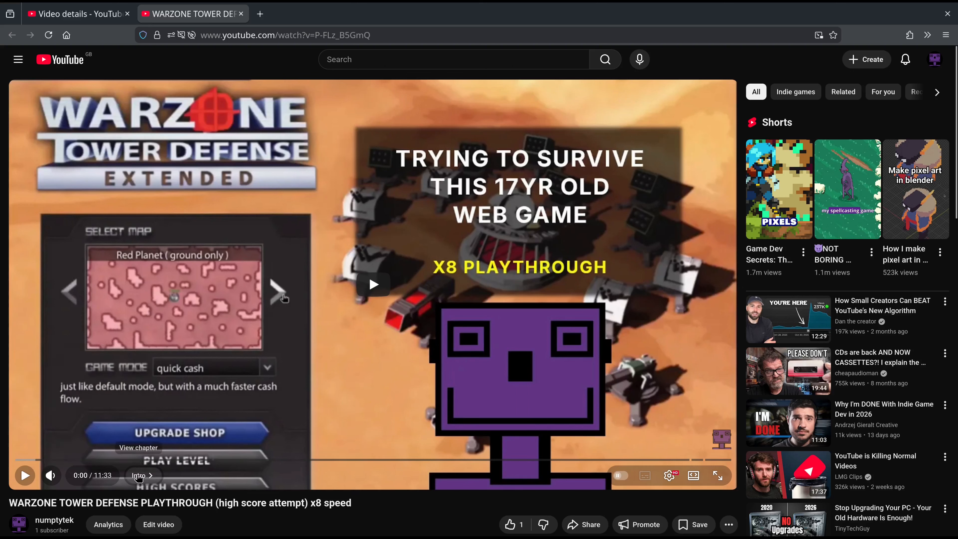
pyautogui.click(140, 477)
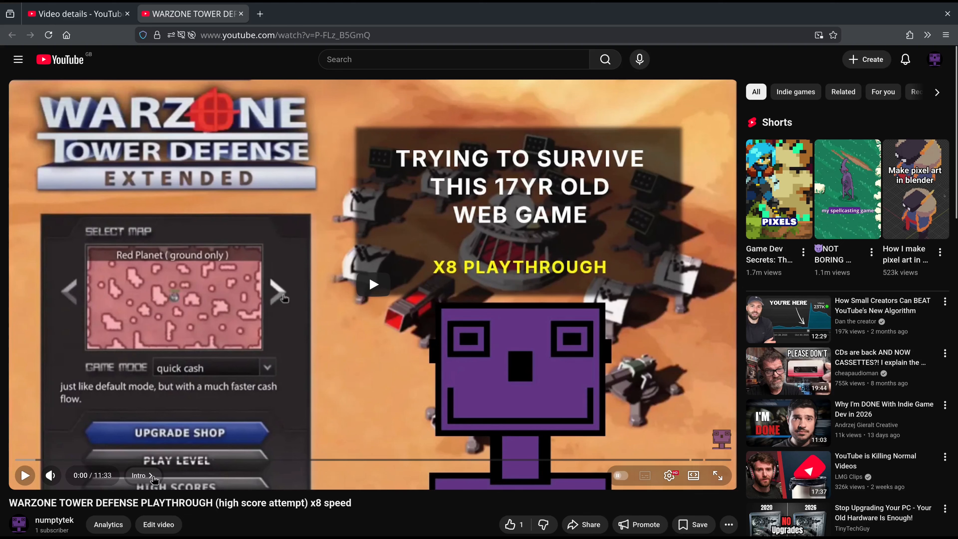
# Step: Return to the video details and examine the order and spacing of the timestamped chapter lines
pyautogui.click(85, 14)
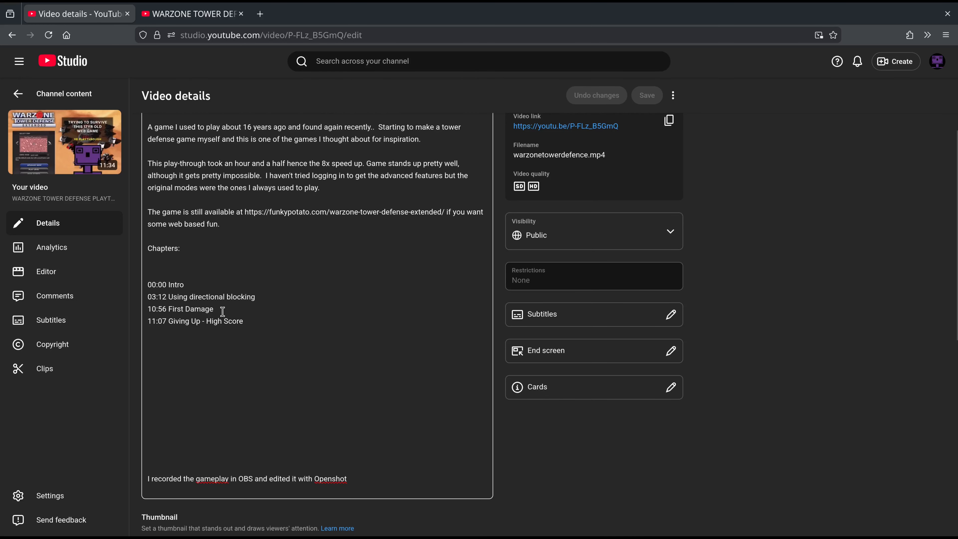
pyautogui.moveTo(223, 311); pyautogui.dragTo(139, 285)
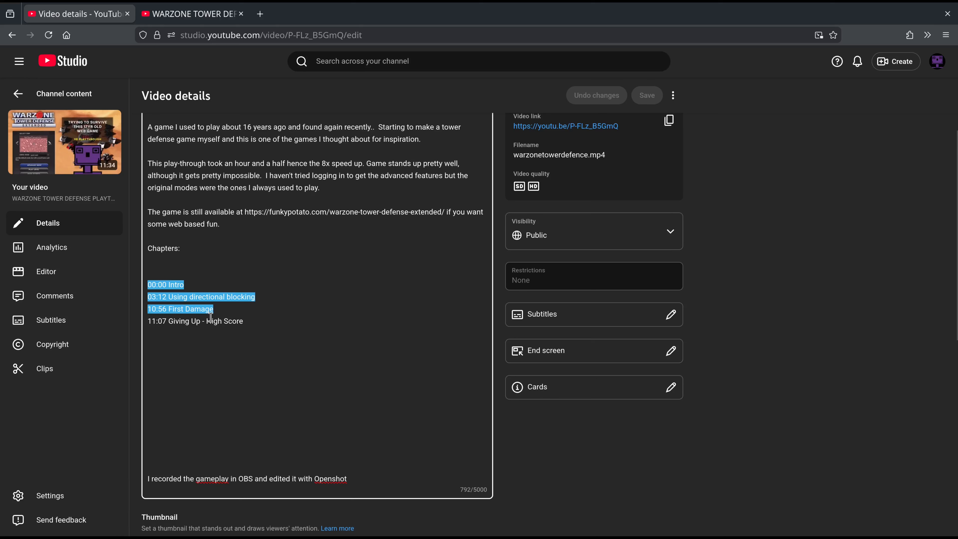
pyautogui.click(214, 310)
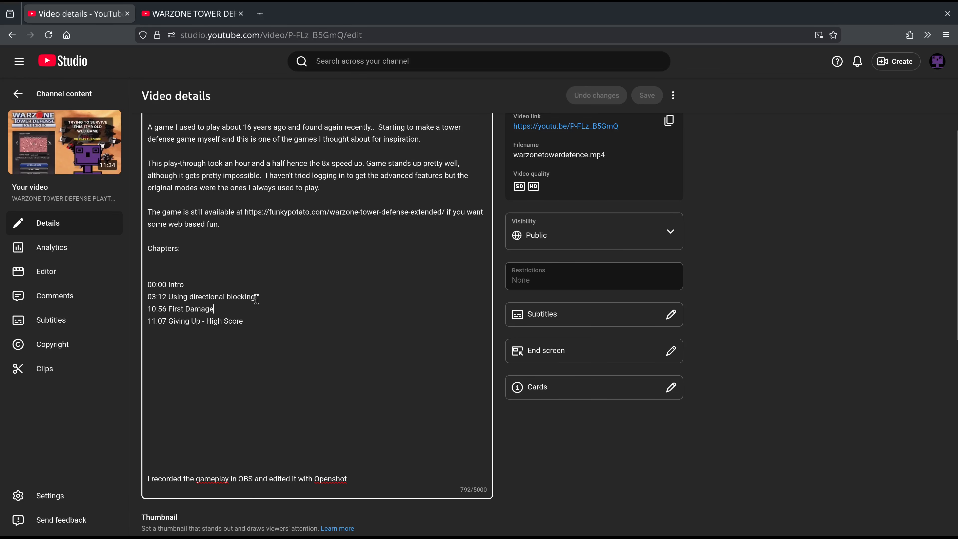
pyautogui.moveTo(257, 299); pyautogui.dragTo(145, 280)
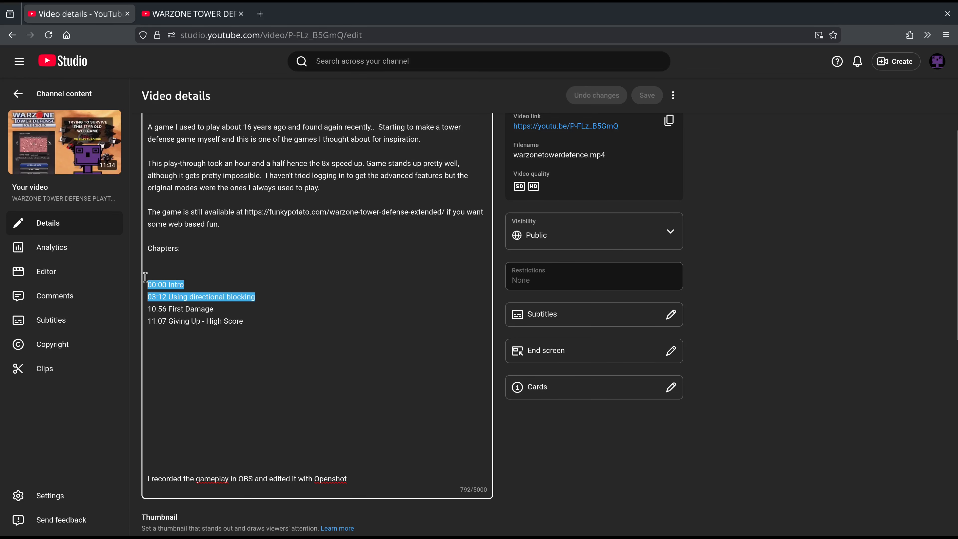
pyautogui.click(217, 310)
pyautogui.click(246, 324)
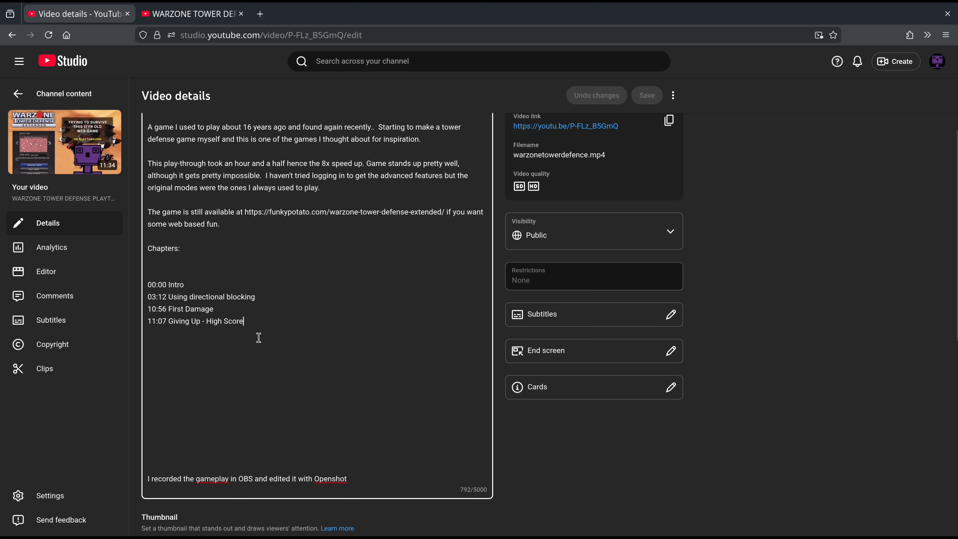
pyautogui.moveTo(215, 310); pyautogui.dragTo(149, 285)
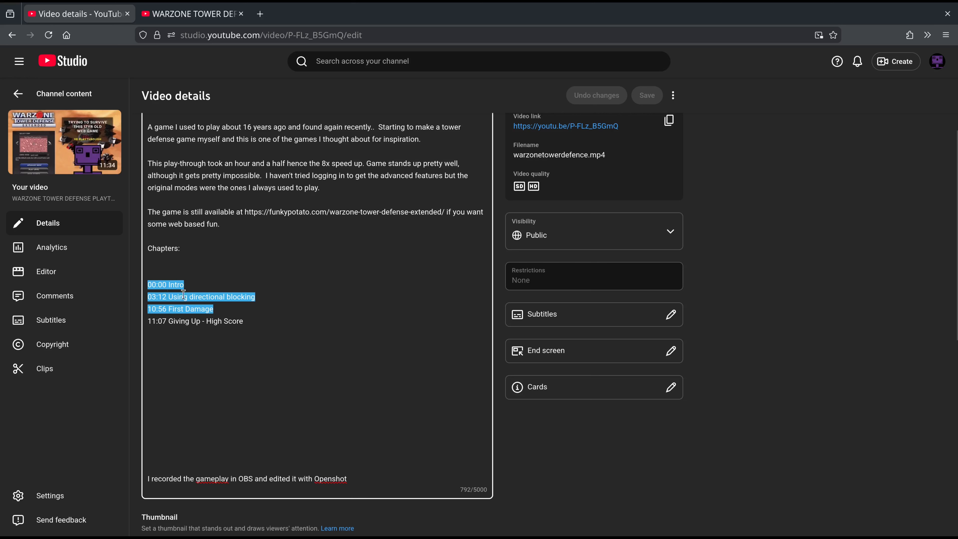
pyautogui.click(217, 308)
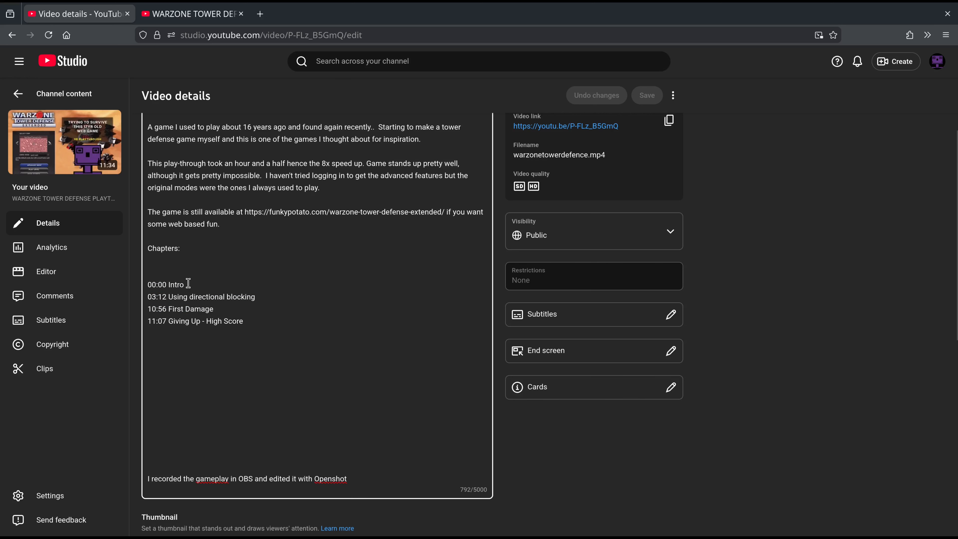
# Step: Try adding another timestamp line directly after 00:00 Intro in the chapter list
pyautogui.click(218, 289)
pyautogui.press('Return')
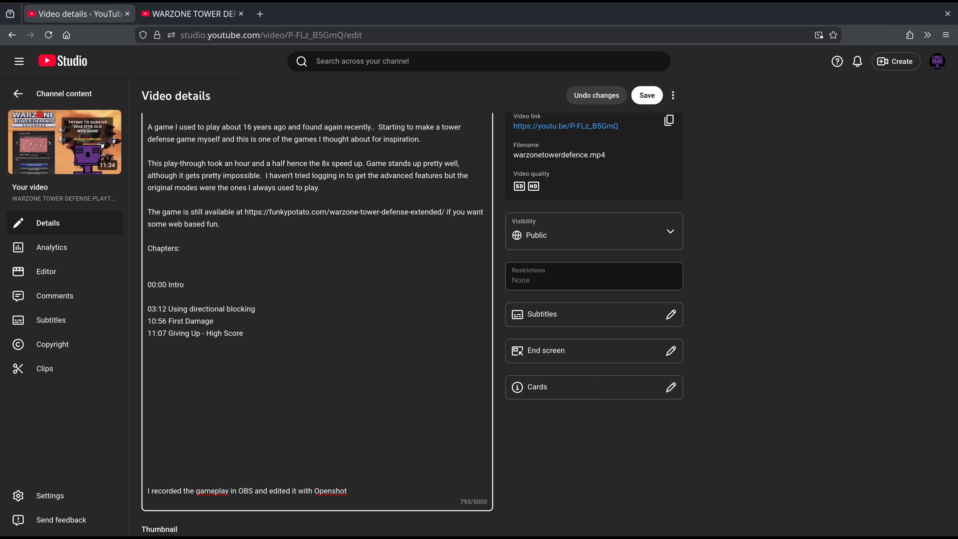
pyautogui.write('00')
pyautogui.write('10')
pyautogui.press('BackSpace')
pyautogui.press('BackSpace')
pyautogui.press('BackSpace')
pyautogui.press('BackSpace')
pyautogui.press('BackSpace')
pyautogui.press('BackSpace')
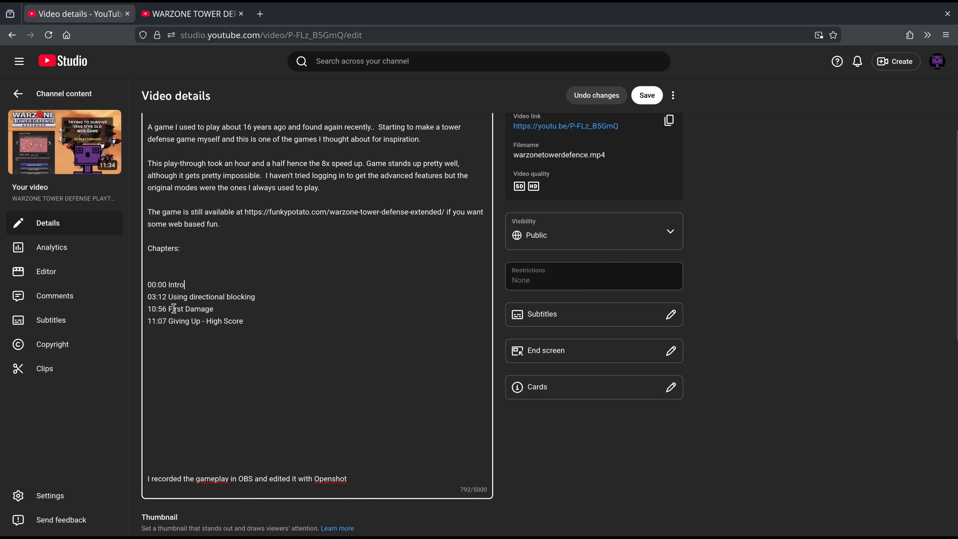
# Step: Move the 10:56 First Damage line between 00:00 Intro and 03:12 Using directional blocking, leaving no blank line behind
pyautogui.moveTo(214, 308); pyautogui.dragTo(146, 309)
pyautogui.hotkey('ctrl', 'c')
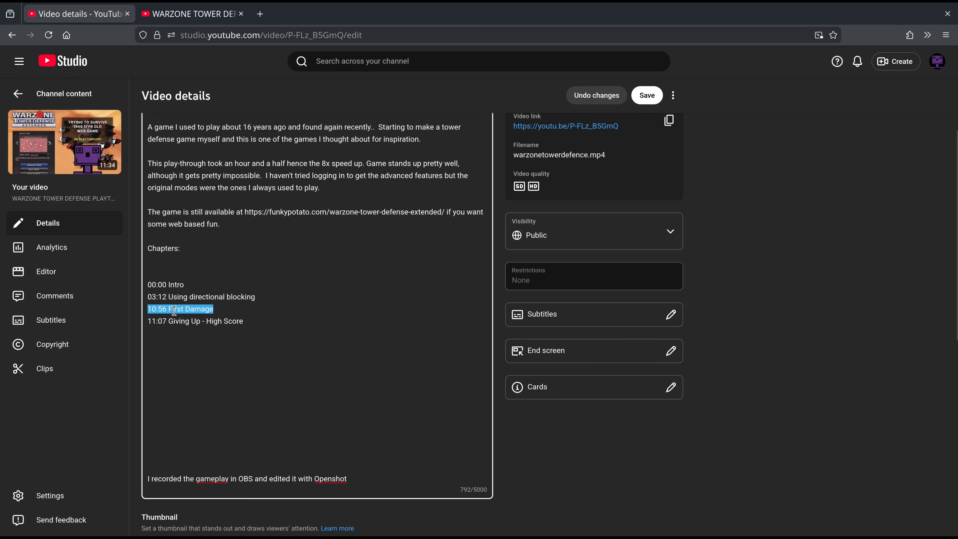
pyautogui.press('BackSpace')
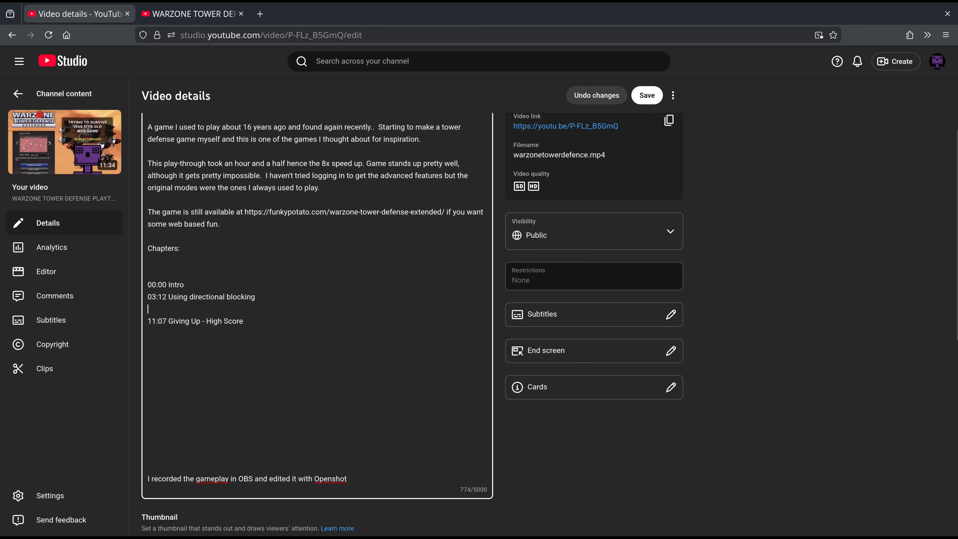
pyautogui.click(149, 298)
pyautogui.press('Return')
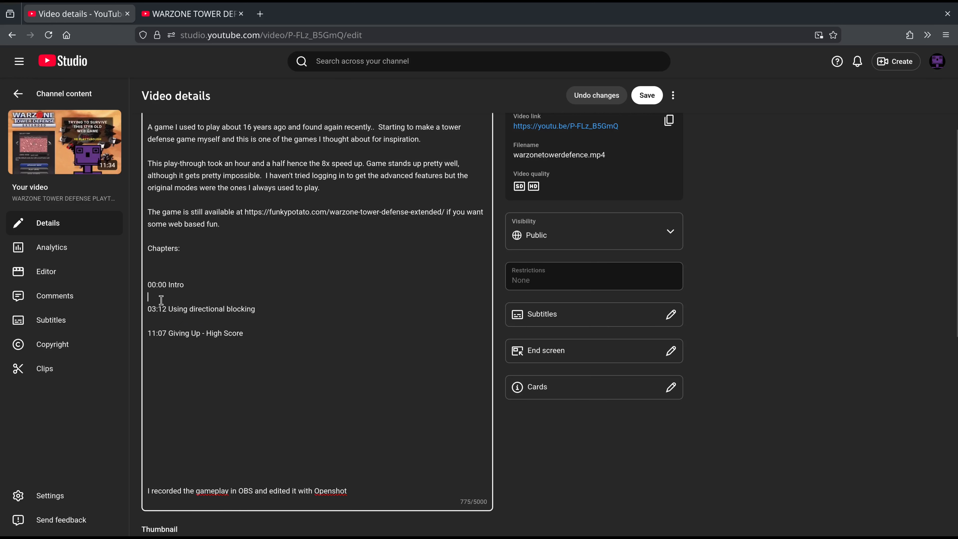
pyautogui.hotkey('ctrl', 'v')
pyautogui.click(154, 319)
pyautogui.press('Delete')
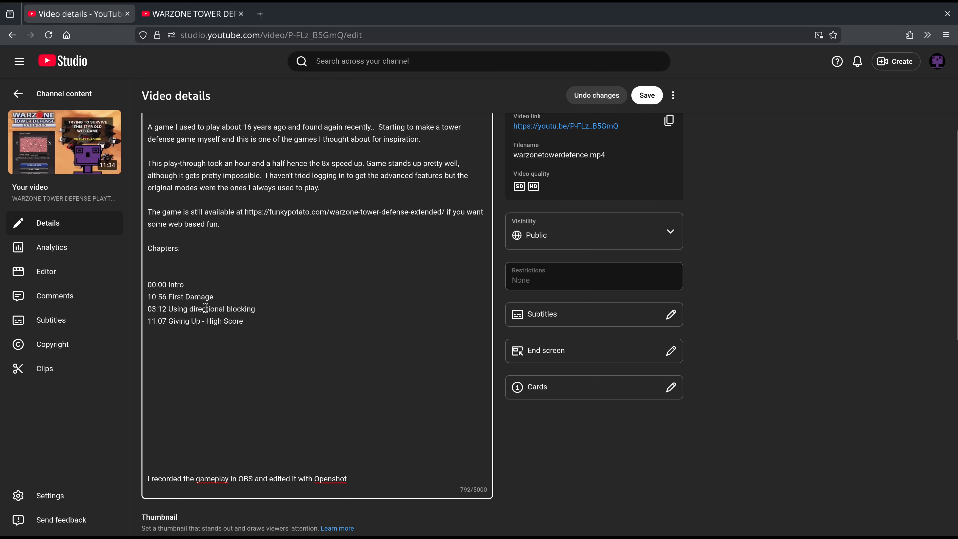
# Step: Move the 10:56 First Damage line back between 03:12 Using directional blocking and 11:07 Giving Up - High Score, and save the video details
pyautogui.moveTo(220, 299); pyautogui.dragTo(126, 300)
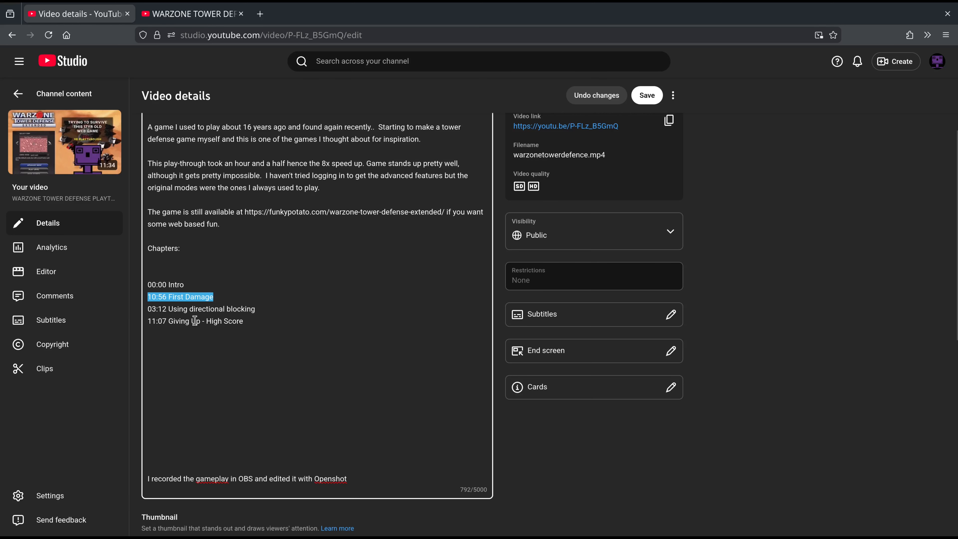
pyautogui.press('Delete')
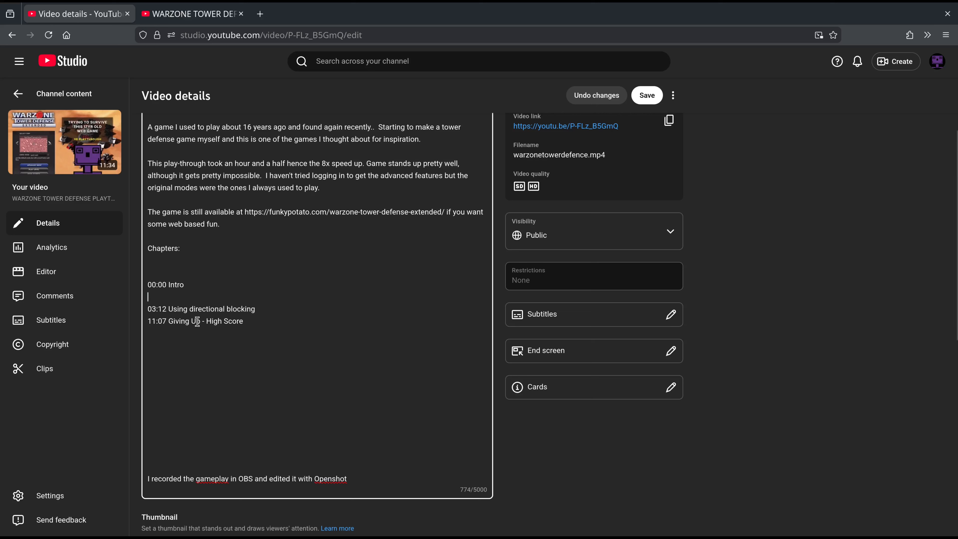
pyautogui.press('BackSpace')
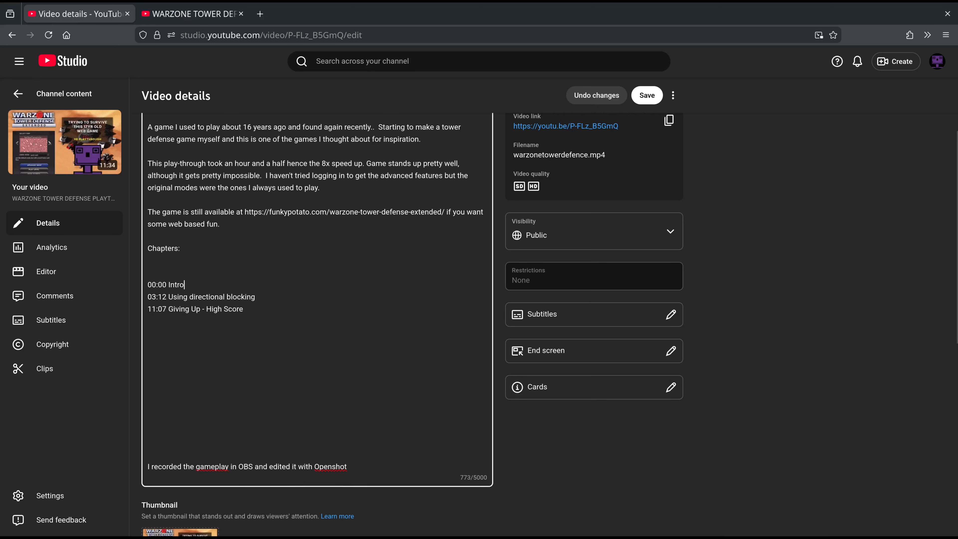
pyautogui.click(270, 298)
pyautogui.press('Return')
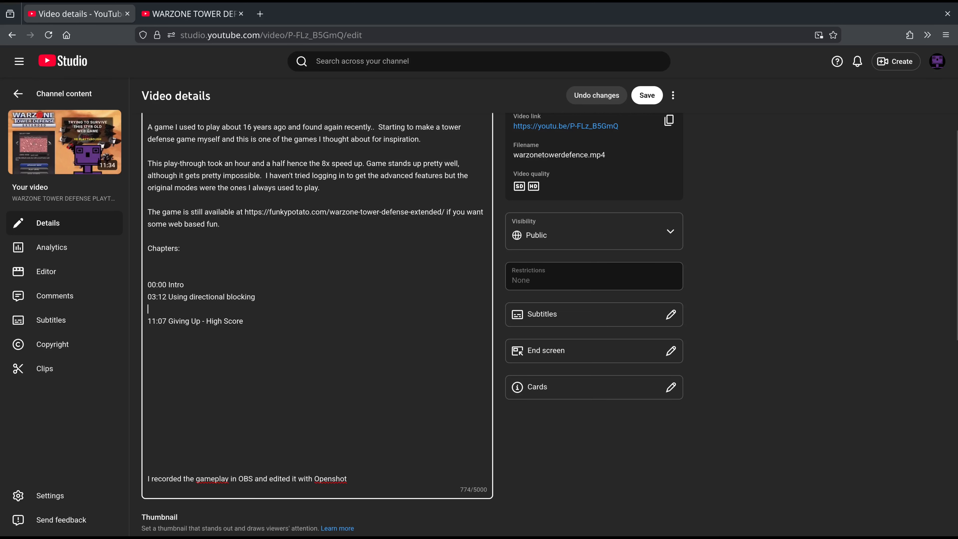
pyautogui.write('10:56 First Damage')
pyautogui.click(257, 331)
pyautogui.click(253, 323)
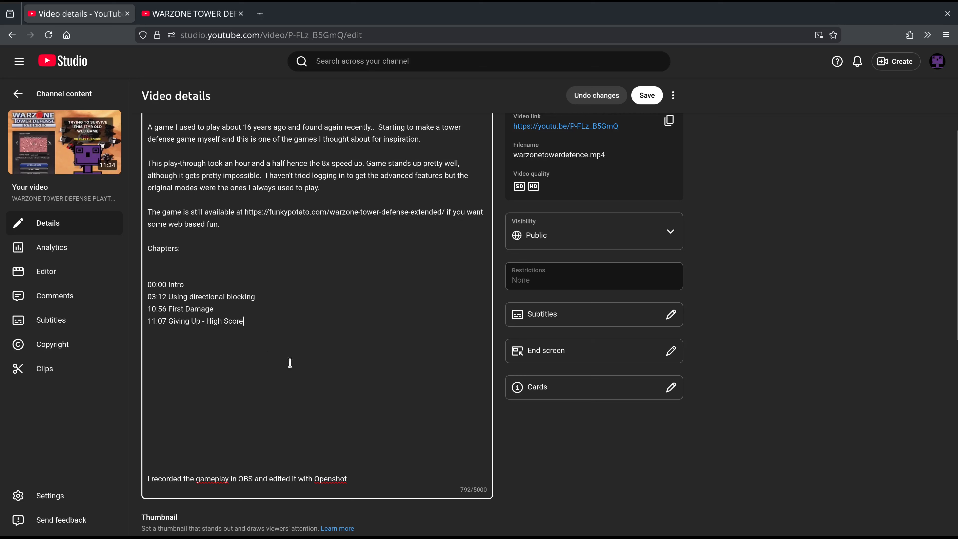
pyautogui.click(647, 97)
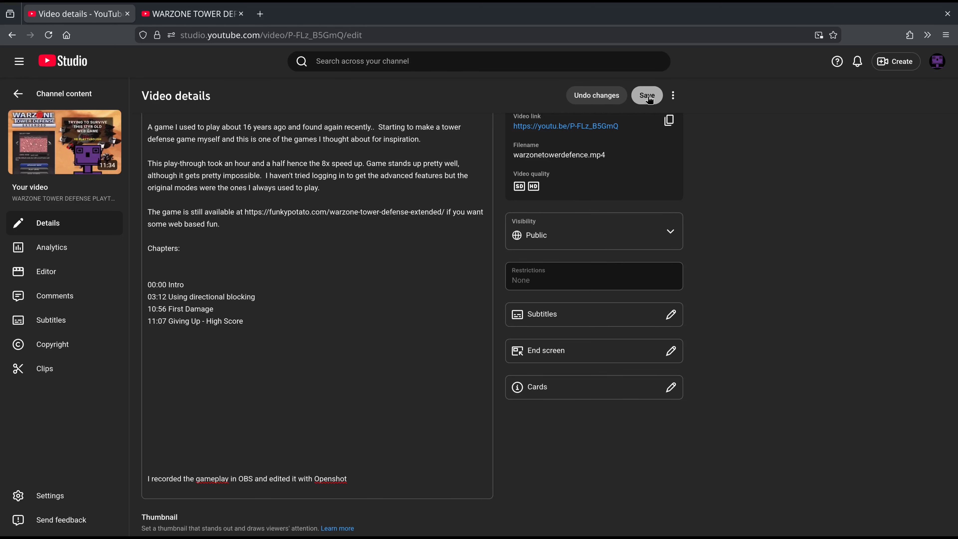